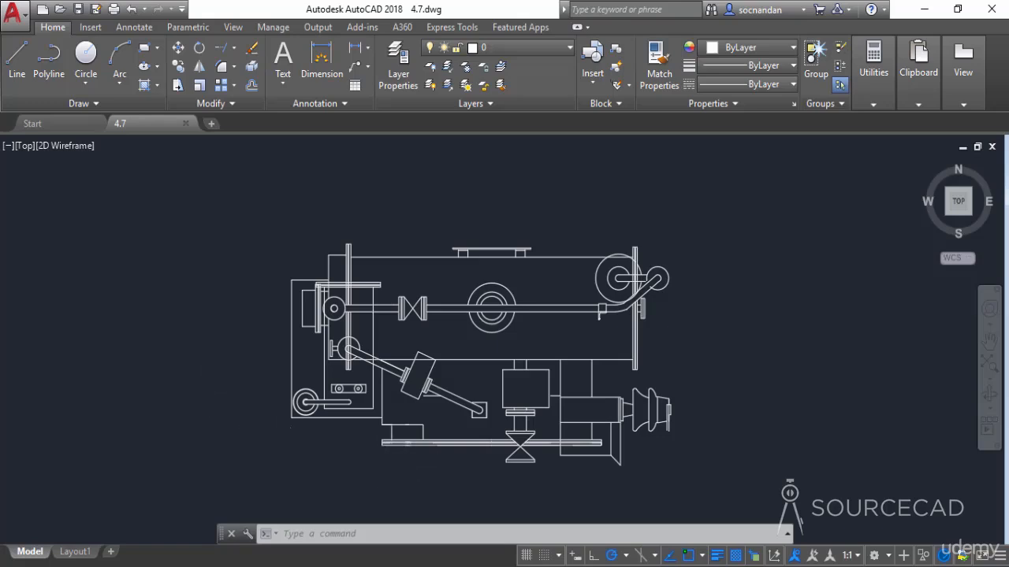
Turn Selection Cycling off and back on, and check its entry among the status bar customization options
scroll(411, 457, up, 4)
scroll(411, 456, up, 2)
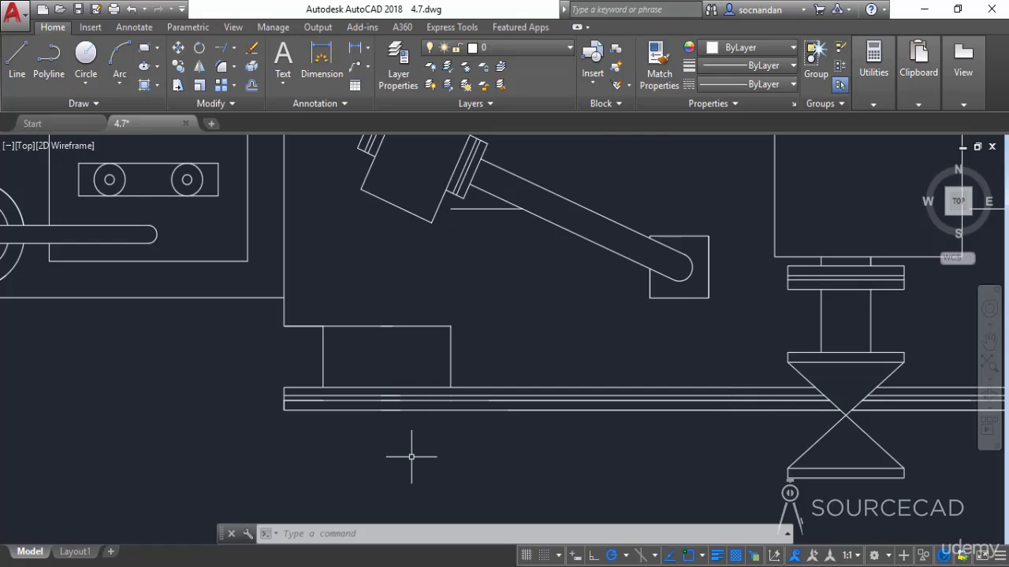
click(755, 557)
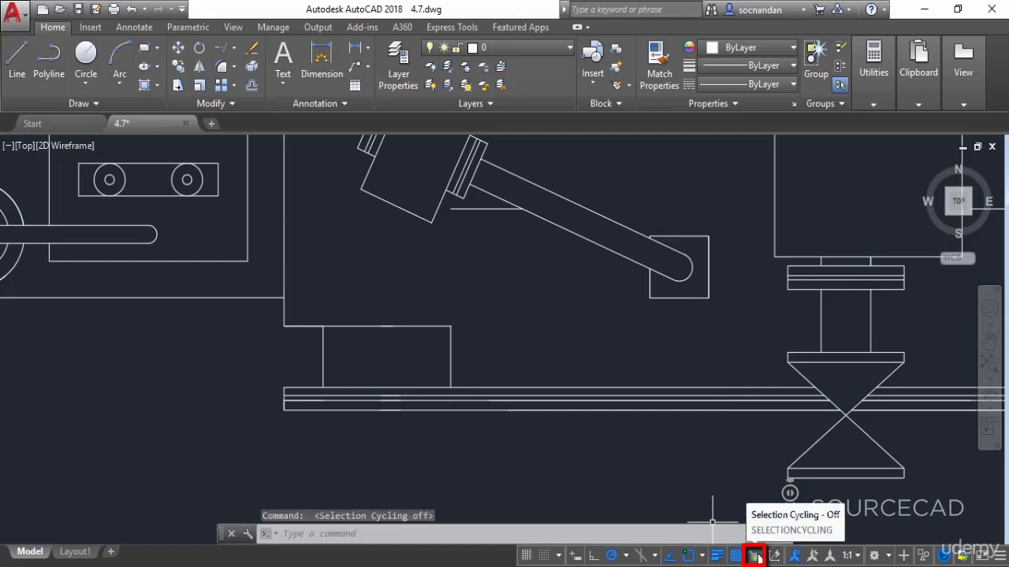
click(755, 557)
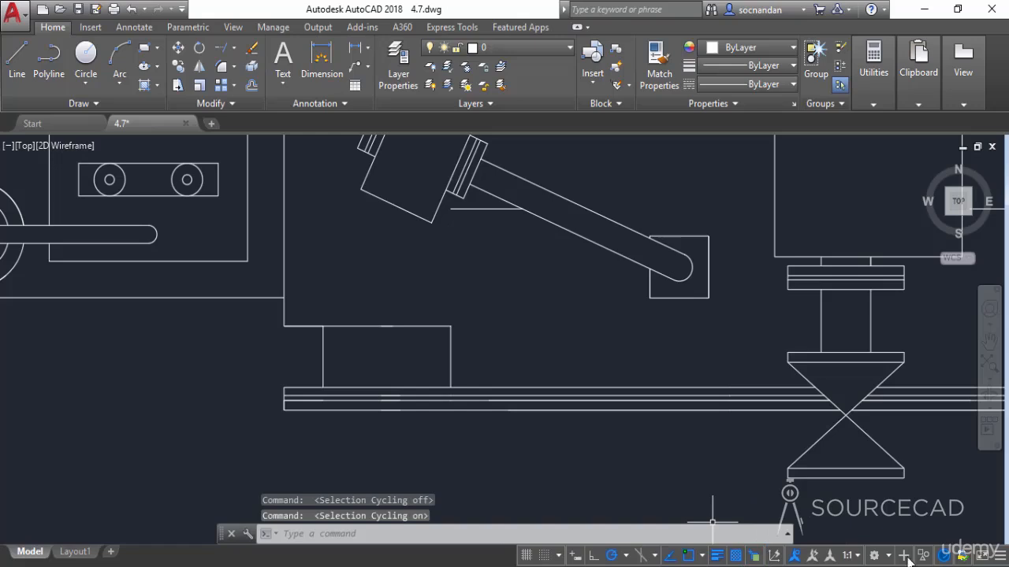
click(1000, 558)
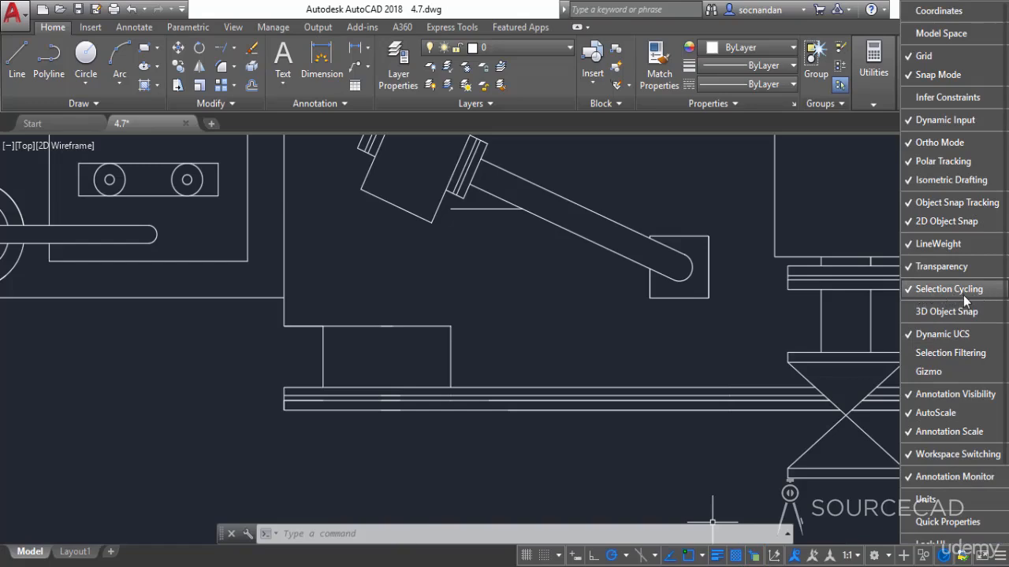
click(722, 320)
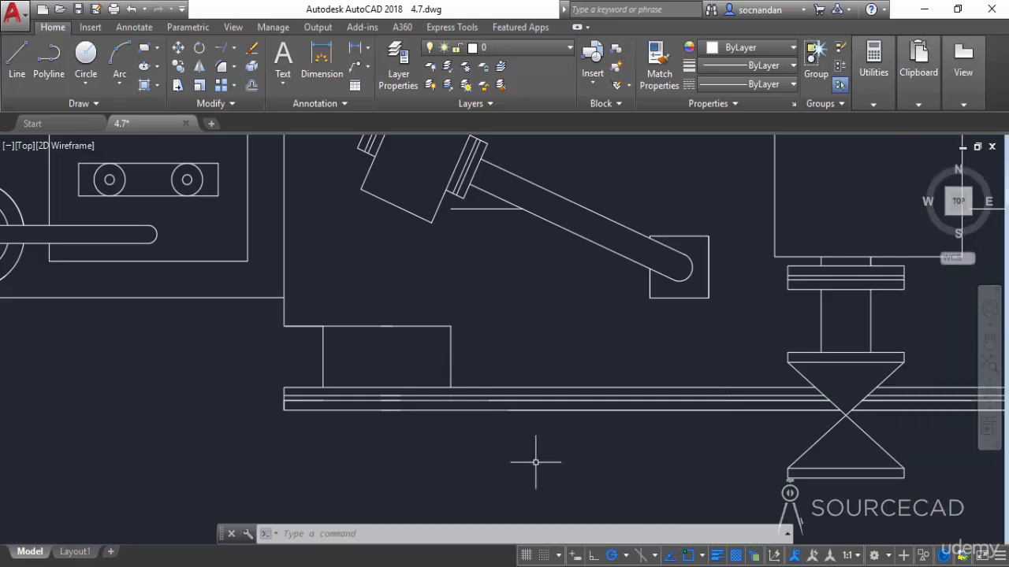
Use selection cycling to pick the short overlapping line in the base plate below the small rectangle and erase it
click(399, 395)
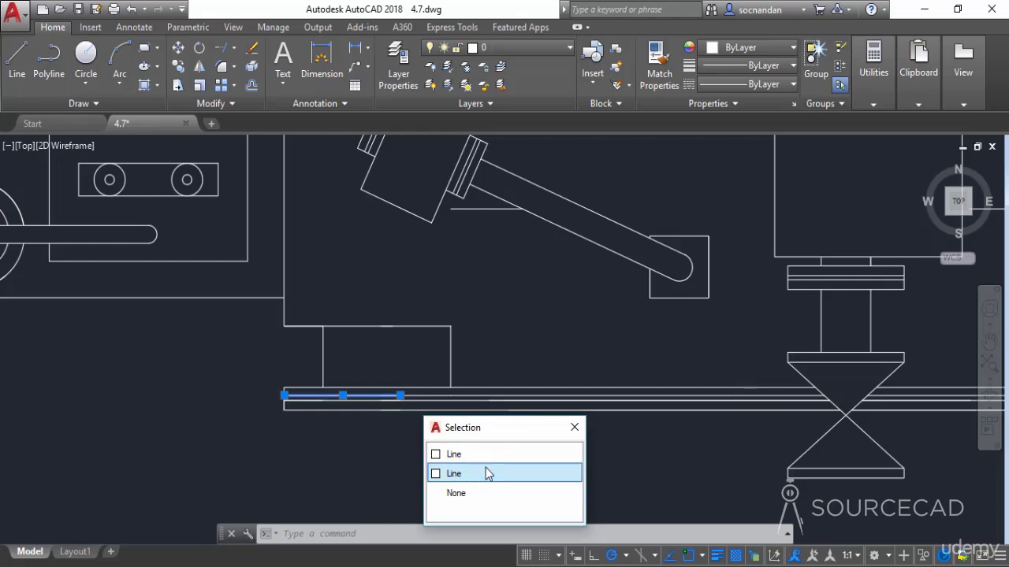
drag(499, 426, 626, 356)
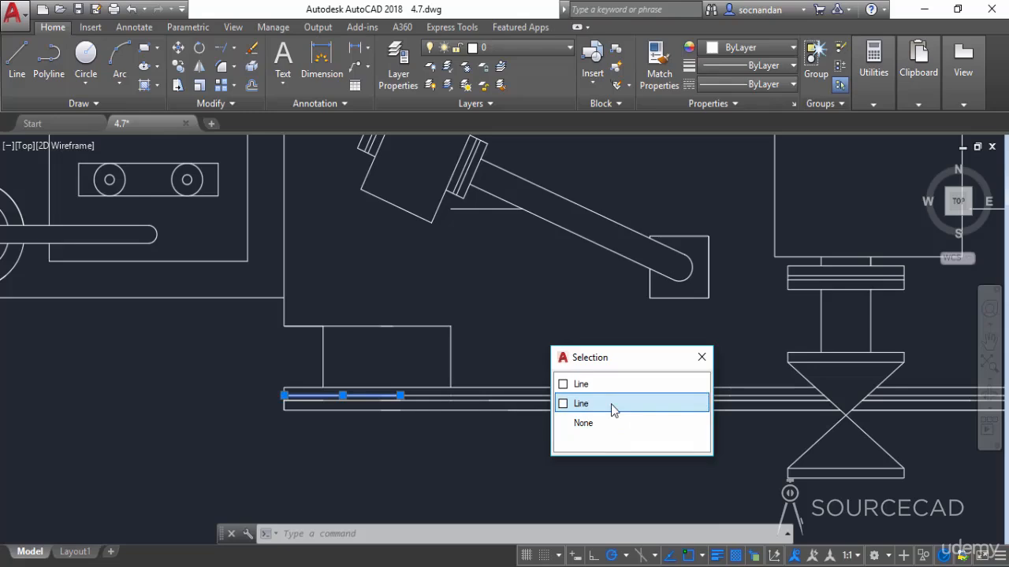
click(611, 389)
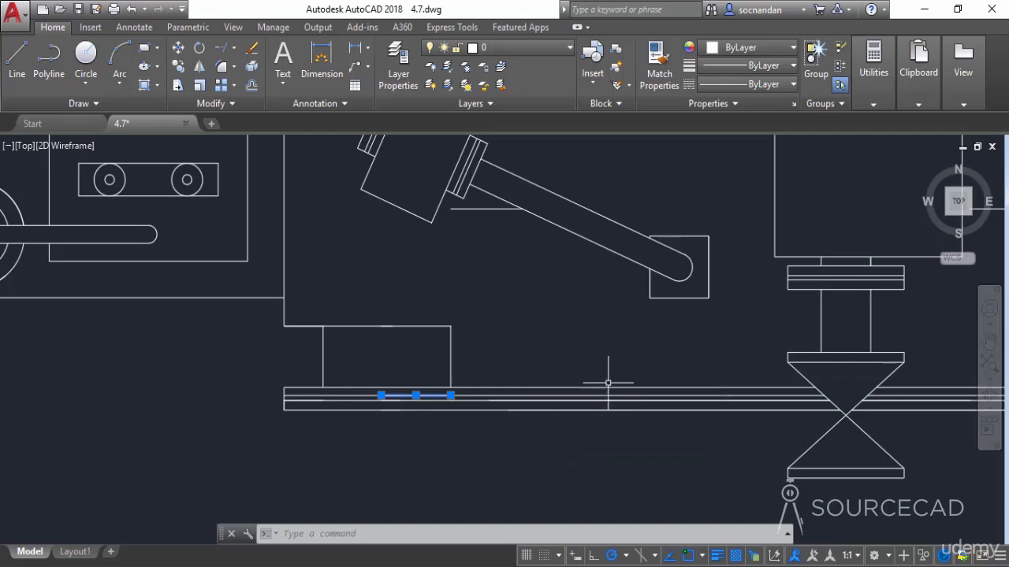
right_click(529, 327)
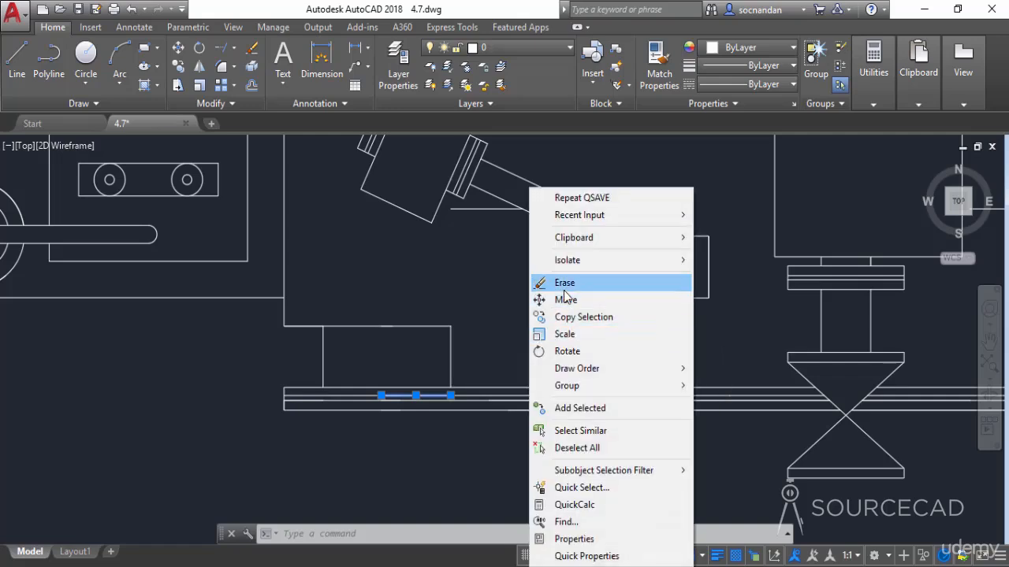
click(564, 285)
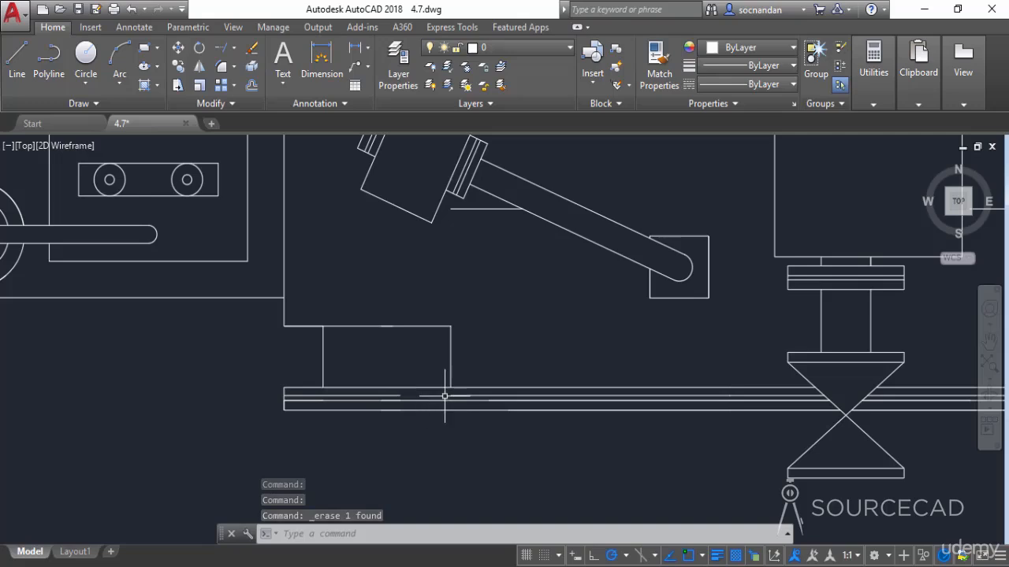
Draw a line across the gap left in the base plate's upper inner line
click(17, 59)
click(451, 395)
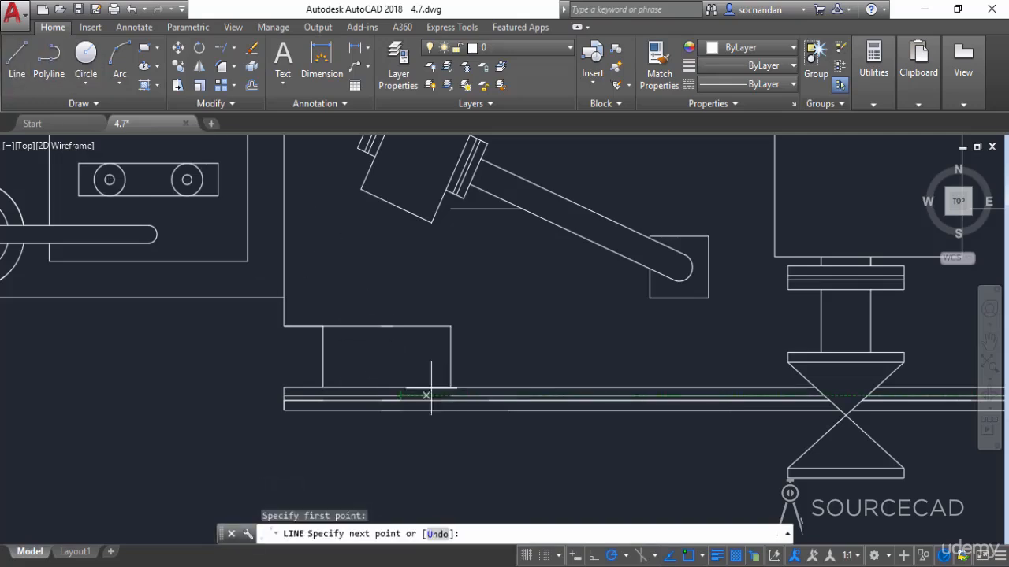
right_click(495, 343)
click(531, 353)
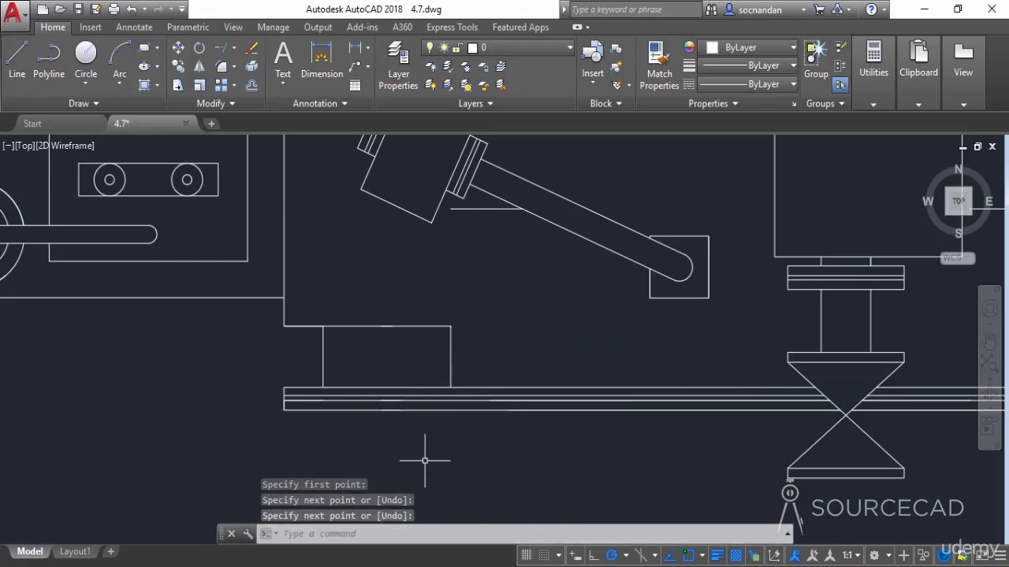
Use selection cycling to pick one of the overlapping arcs on the lower-left wheel's outer circle and erase it
scroll(424, 461, down, 1)
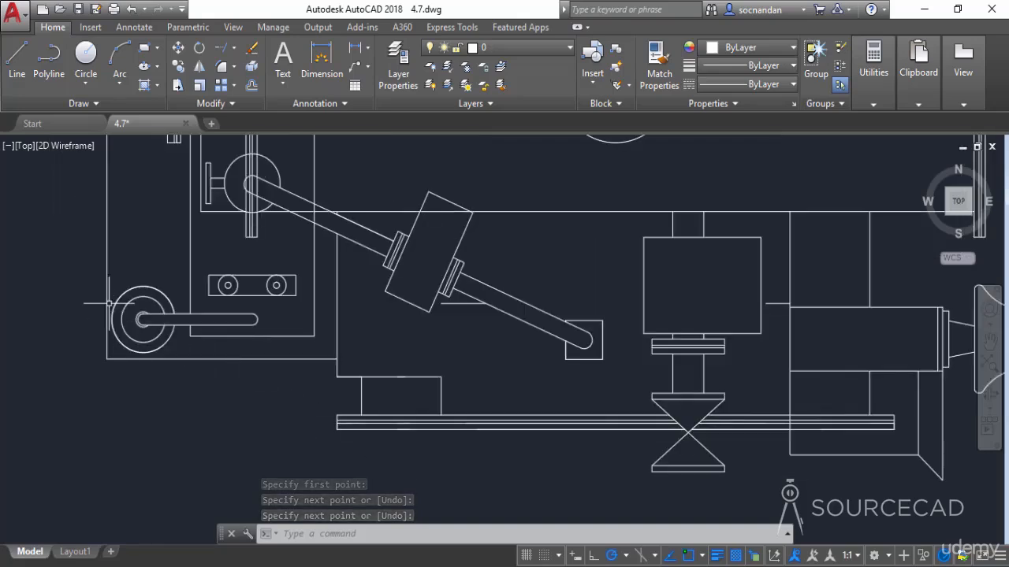
scroll(109, 302, up, 4)
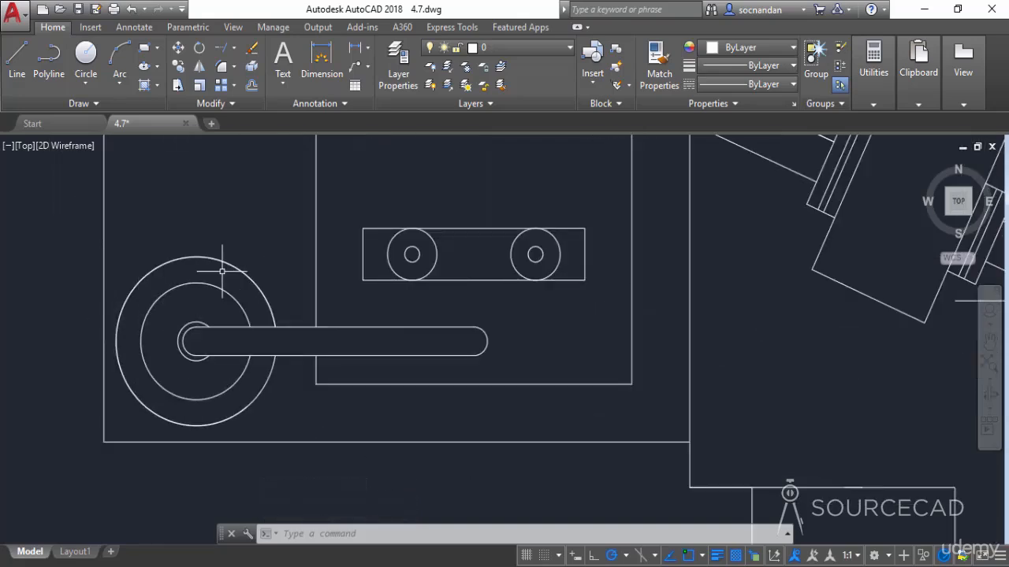
mouse_move(214, 286)
mouse_move(221, 260)
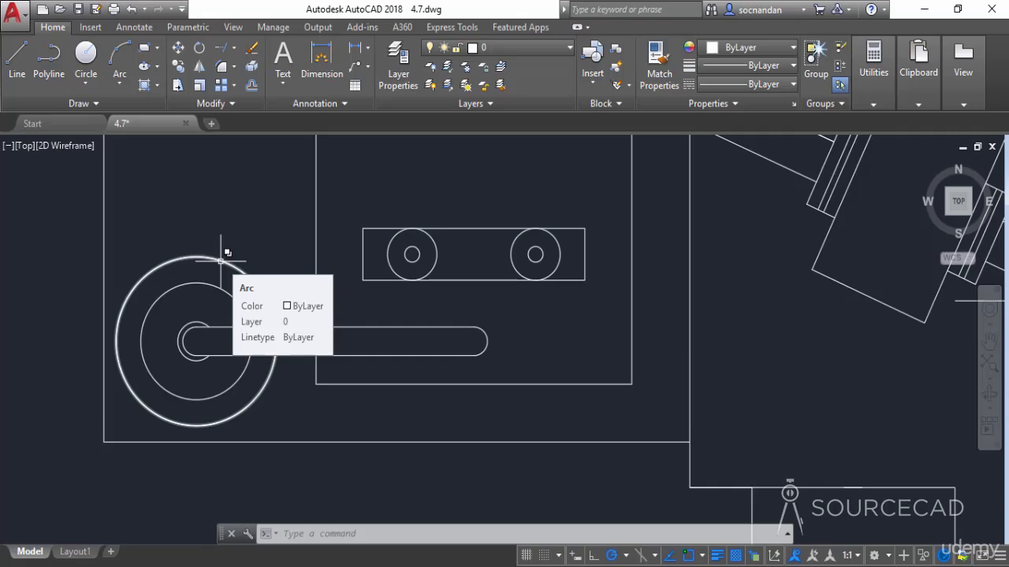
click(221, 260)
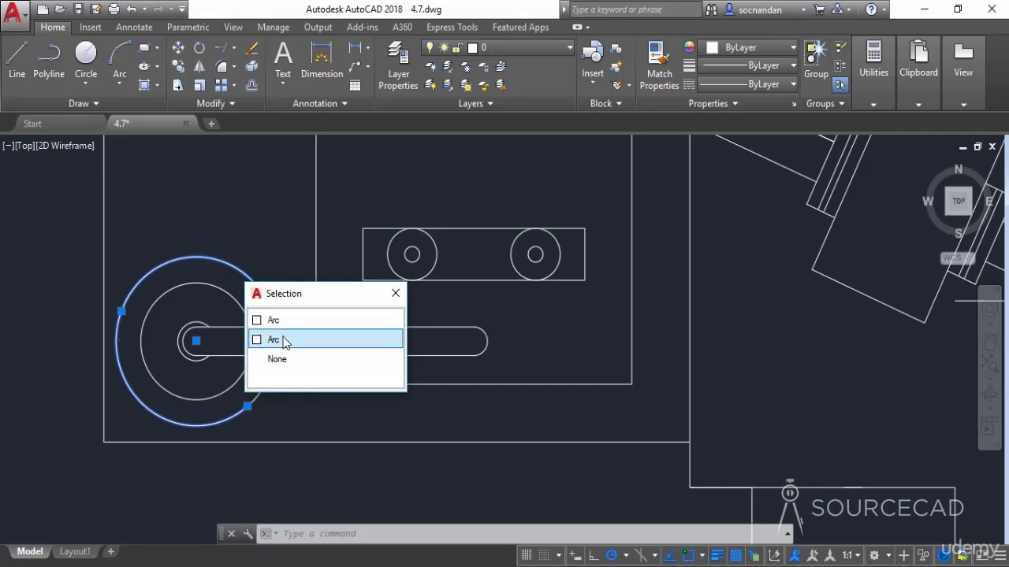
click(283, 339)
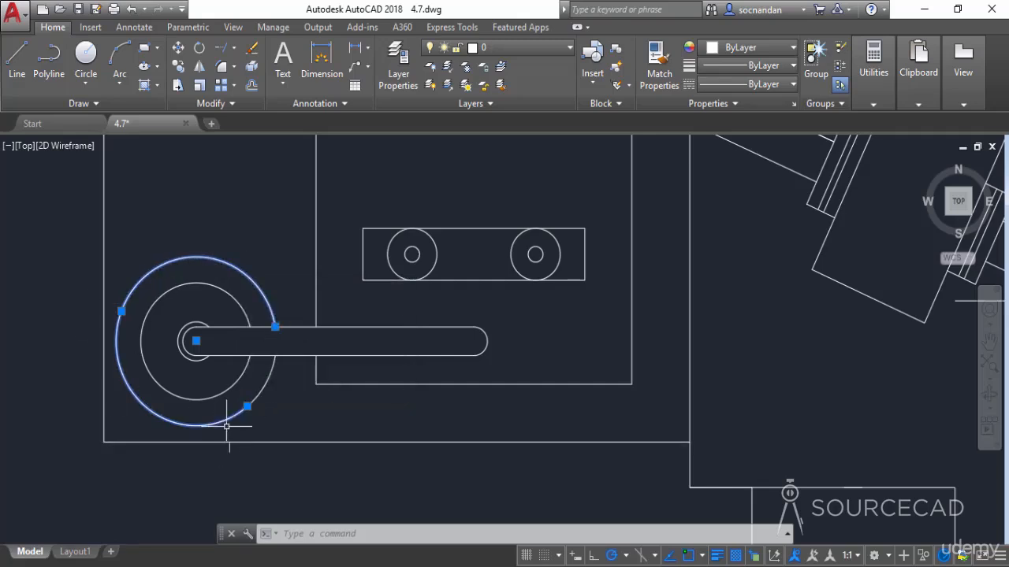
right_click(273, 412)
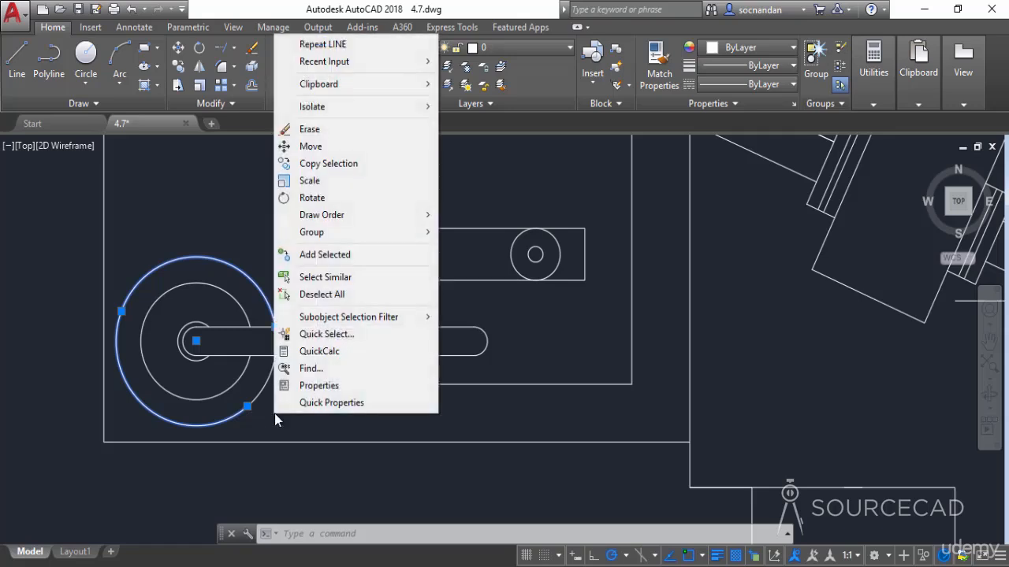
click(317, 130)
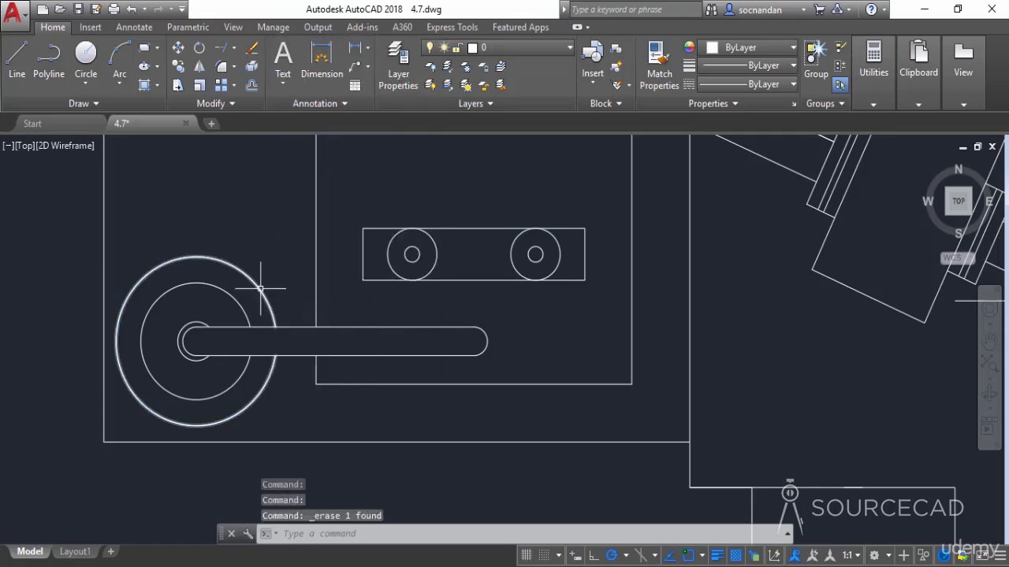
Enable the Coordinates display in the status bar
scroll(260, 290, down, 3)
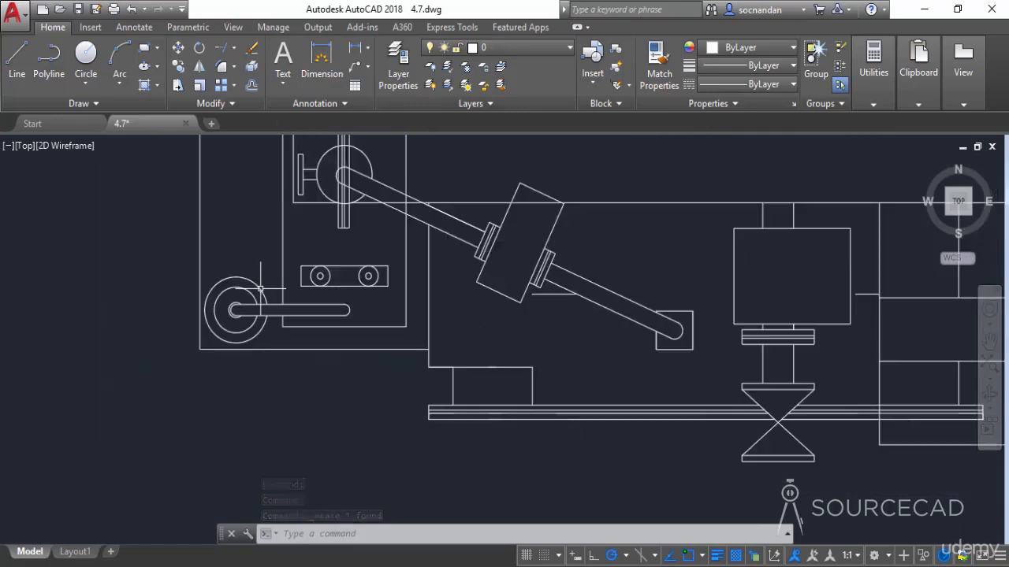
scroll(260, 290, down, 4)
mouse_move(260, 290)
middle_down()
mouse_move(259, 335)
mouse_move(223, 399)
mouse_move(217, 384)
middle_up()
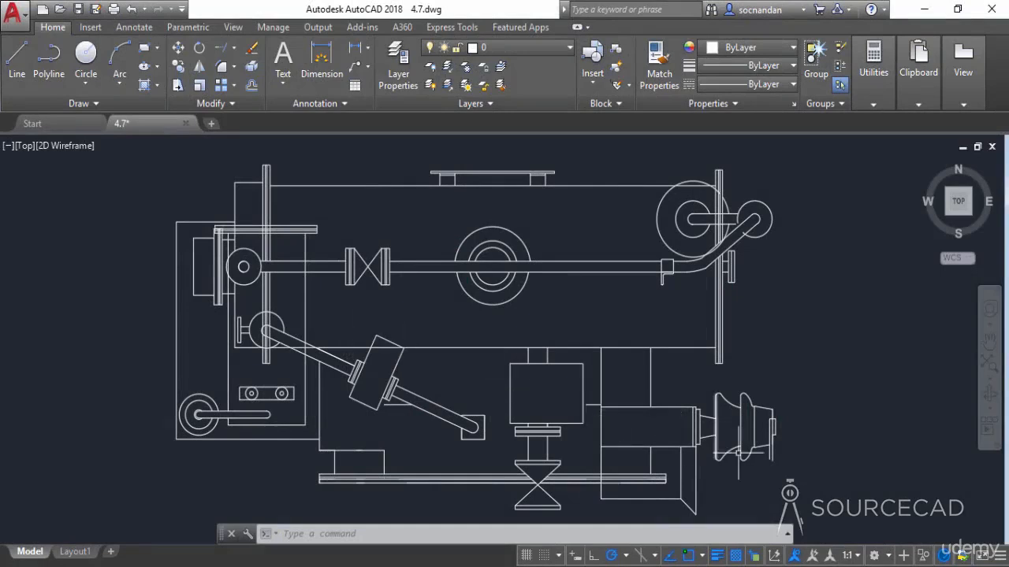
click(996, 554)
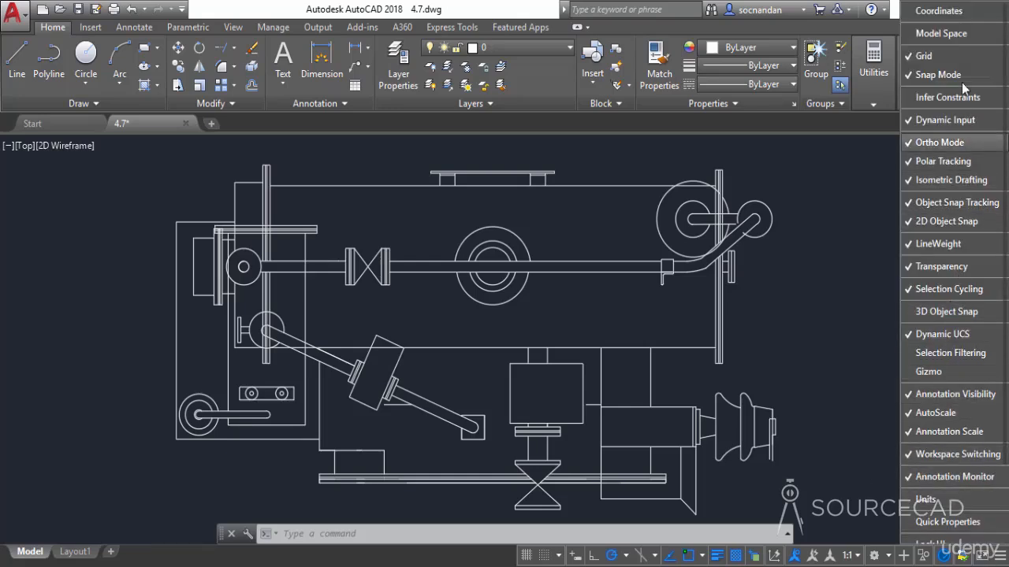
click(961, 9)
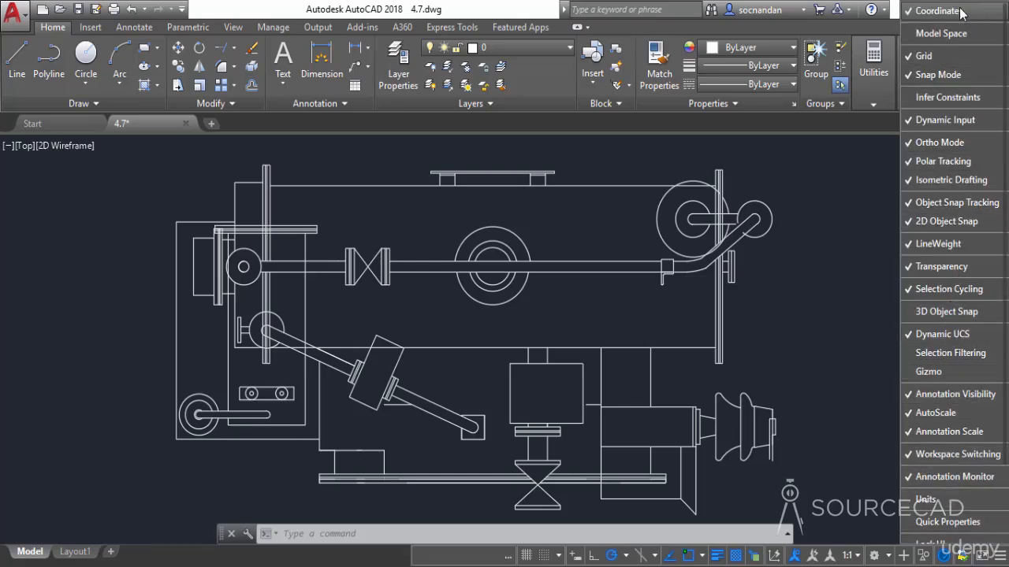
click(857, 201)
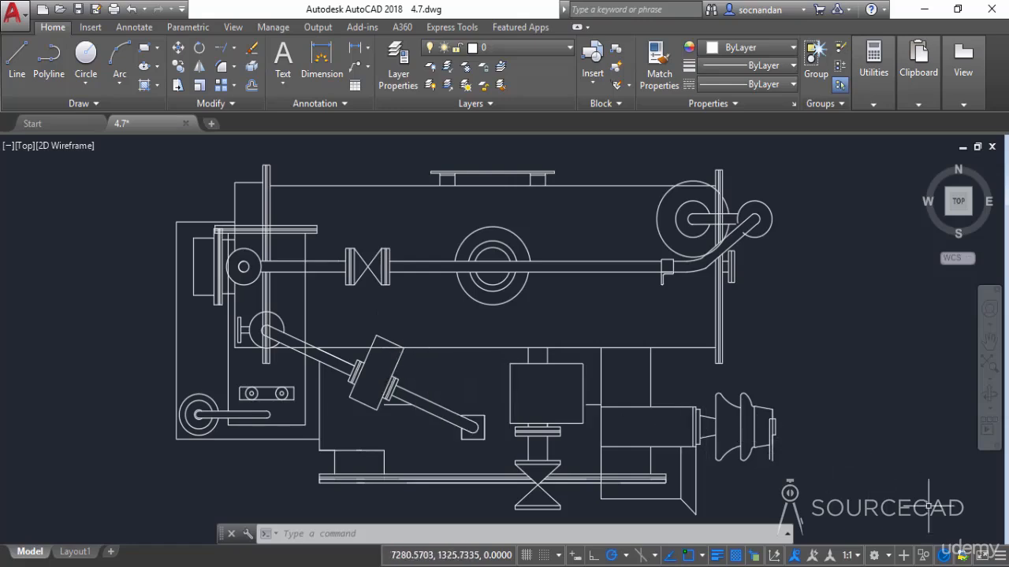
Add the Units control to the status bar and remove the Coordinates display
click(998, 557)
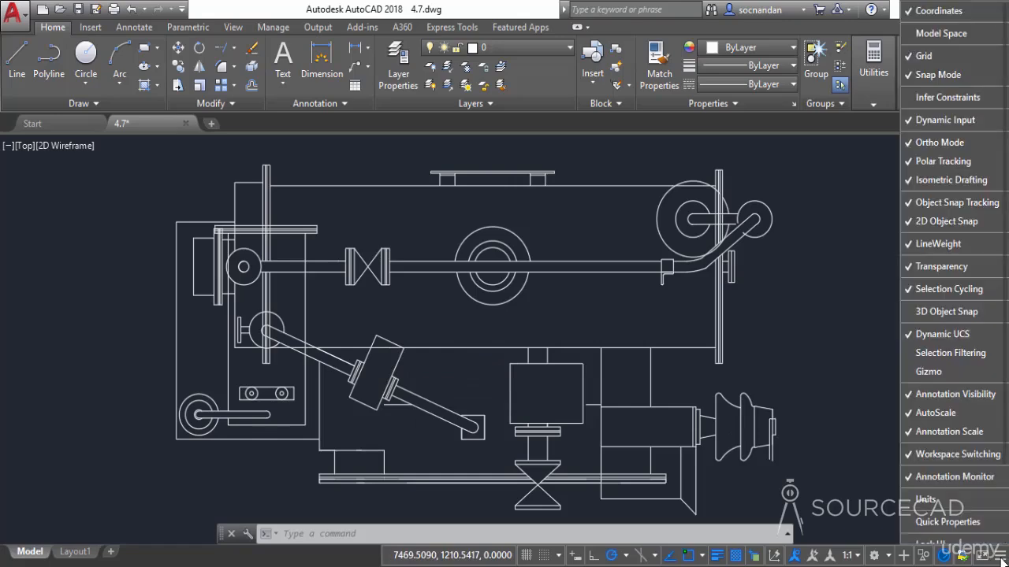
click(951, 501)
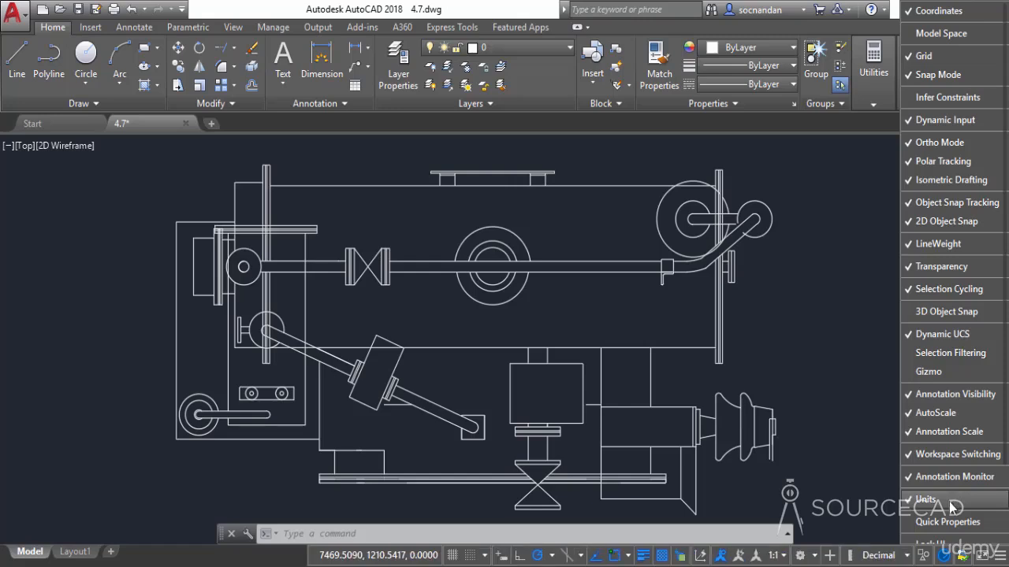
click(961, 12)
click(848, 288)
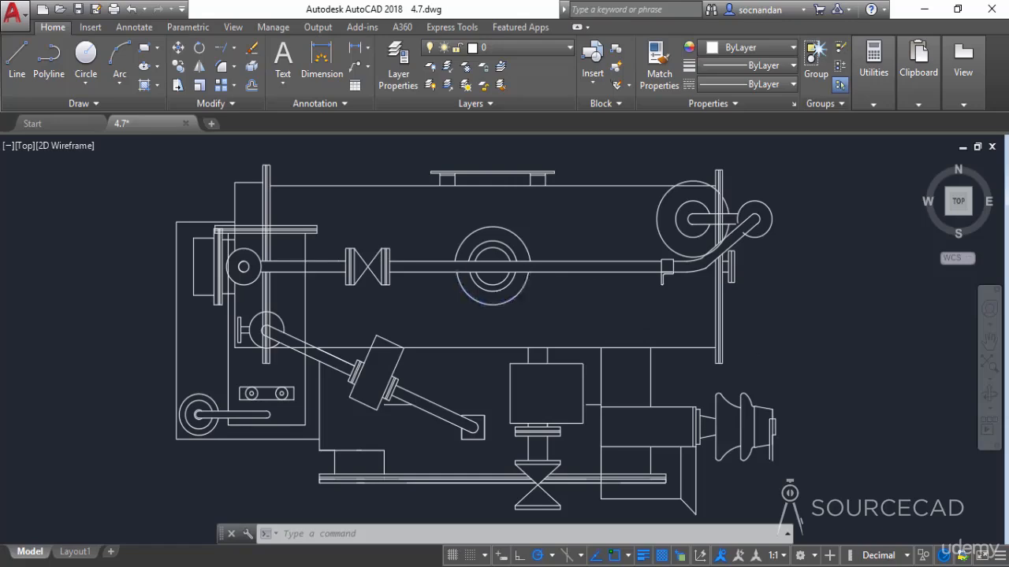
Examine the geometry properties of the lower outer arc in the central concentric circles, including its radius and arc length
click(493, 302)
right_click(555, 296)
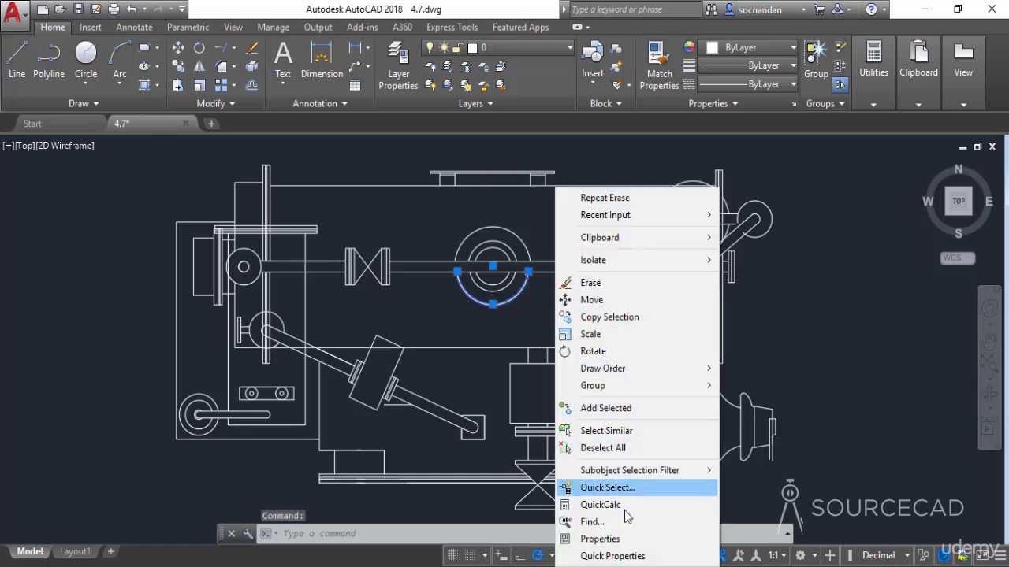
click(600, 539)
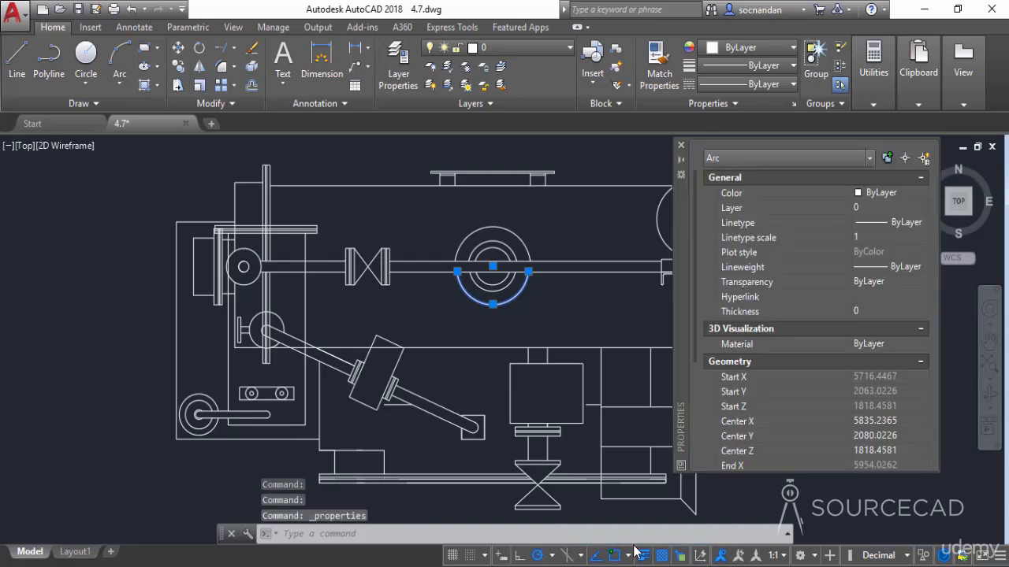
mouse_move(684, 314)
mouse_down()
mouse_move(633, 293)
mouse_move(585, 302)
mouse_up()
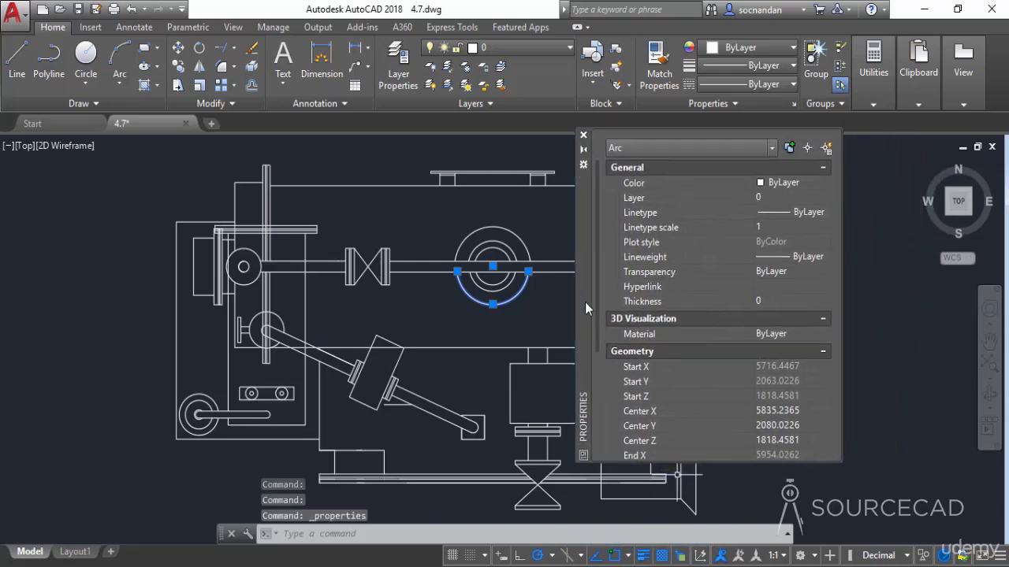
drag(597, 262, 599, 398)
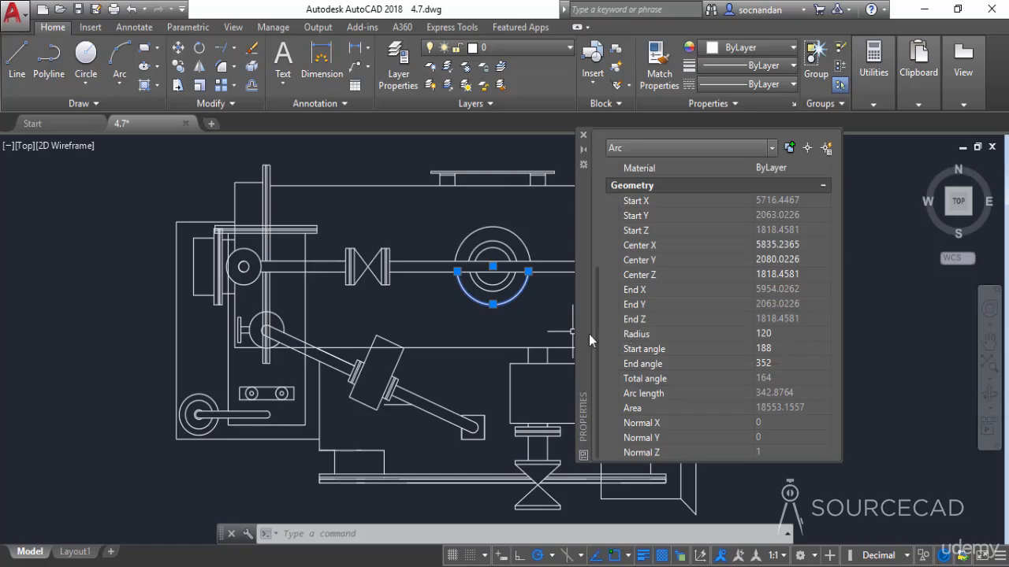
key(Escape)
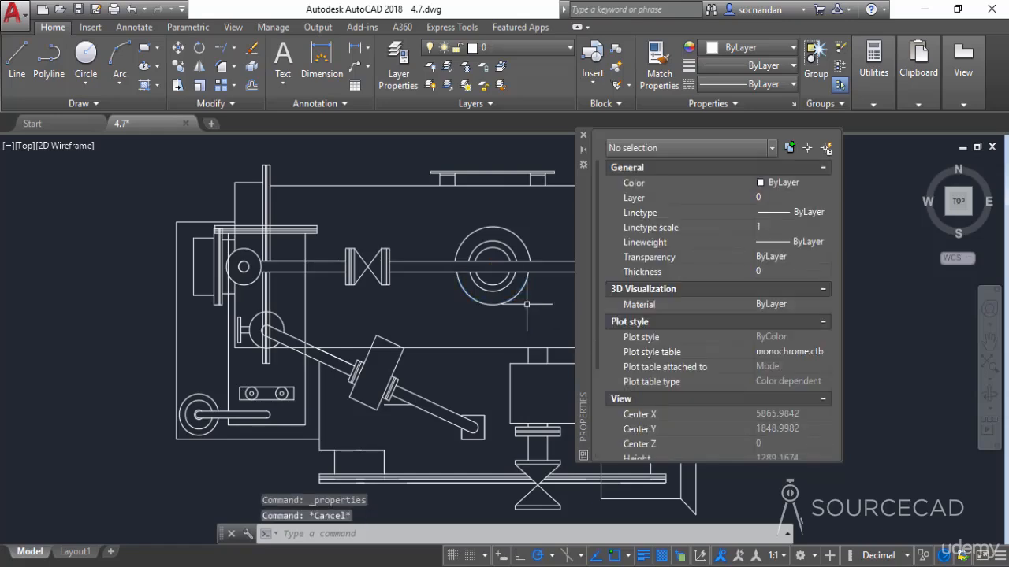
Switch the drawing units to Architectural and review the central lower outer arc's geometry properties in that format
click(908, 556)
click(896, 460)
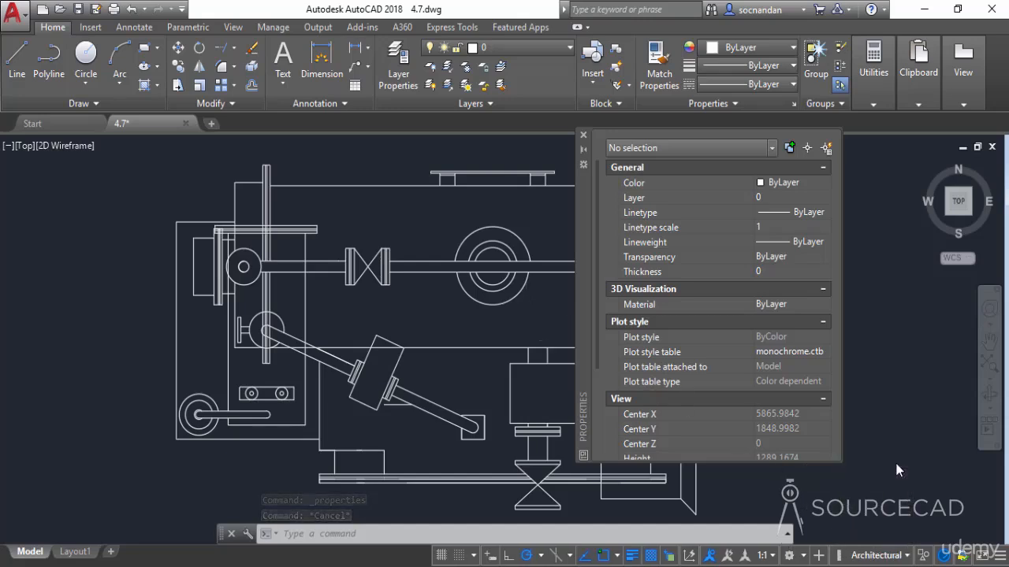
click(521, 284)
scroll(596, 397, down, 3)
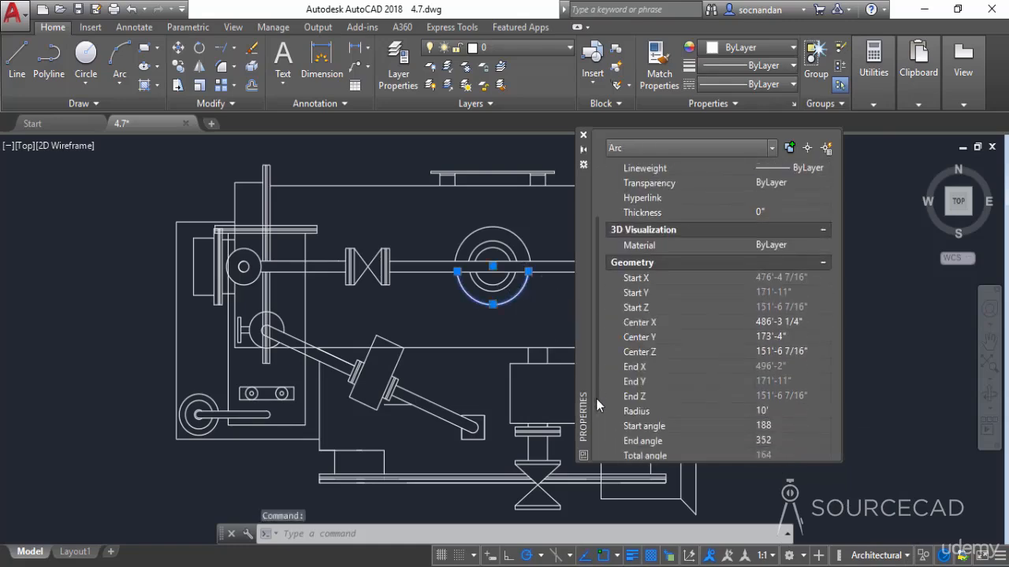
scroll(596, 398, down, 1)
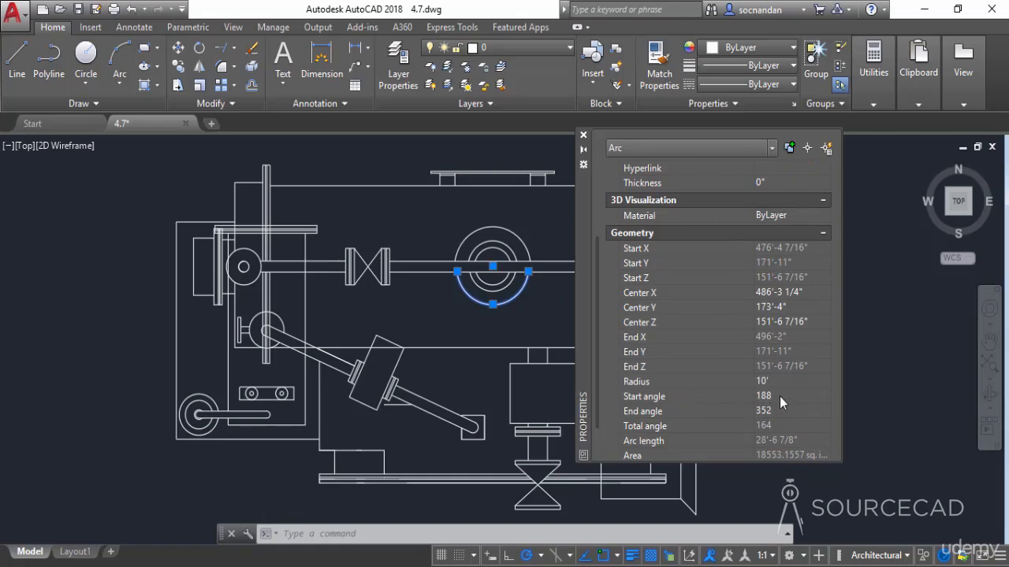
Set the drawing units format to Decimal and review the central lower outer arc's geometry properties in that format
scroll(733, 430, down, 1)
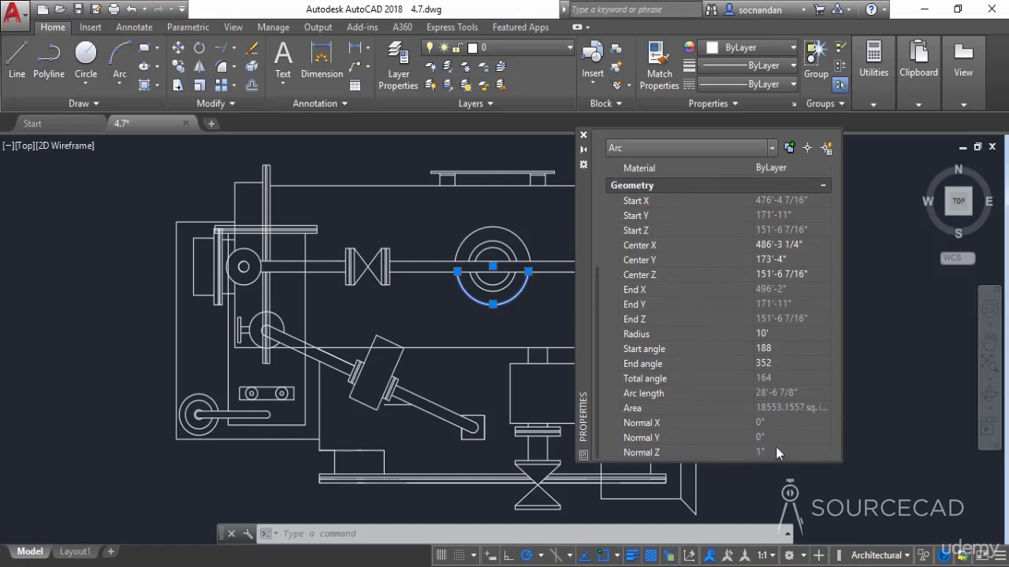
key(Escape)
click(906, 555)
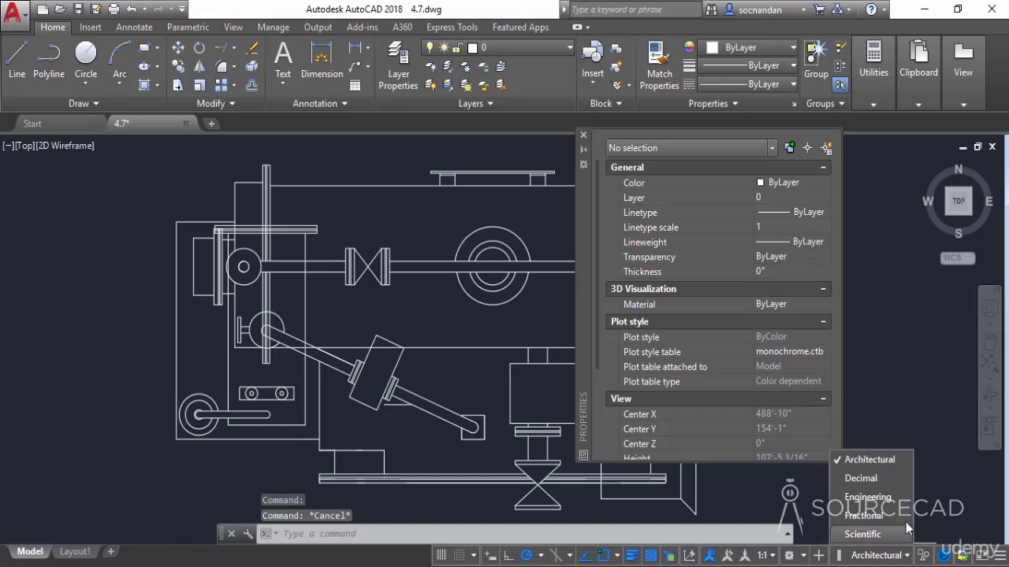
click(888, 480)
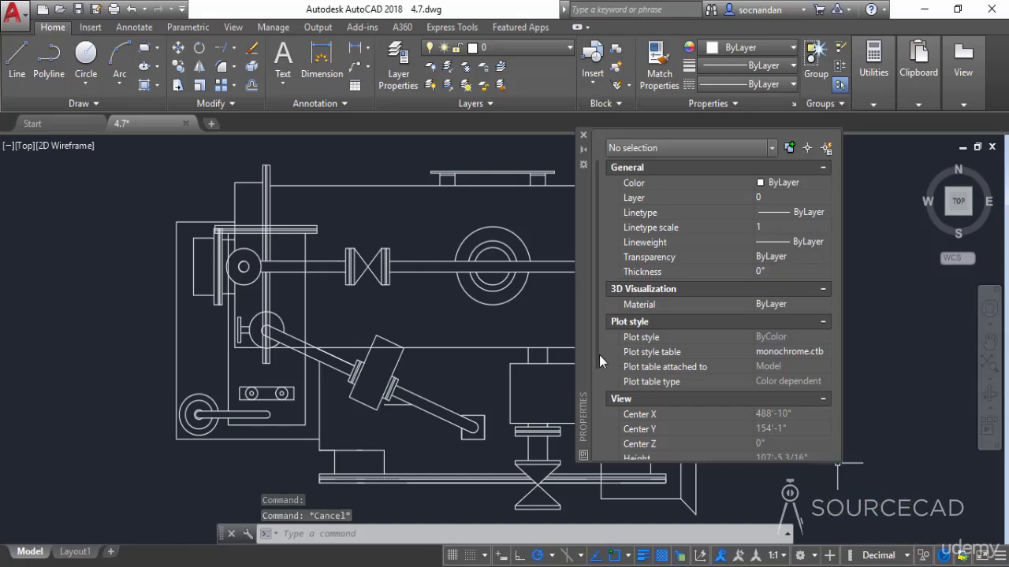
scroll(607, 370, down, 2)
click(517, 293)
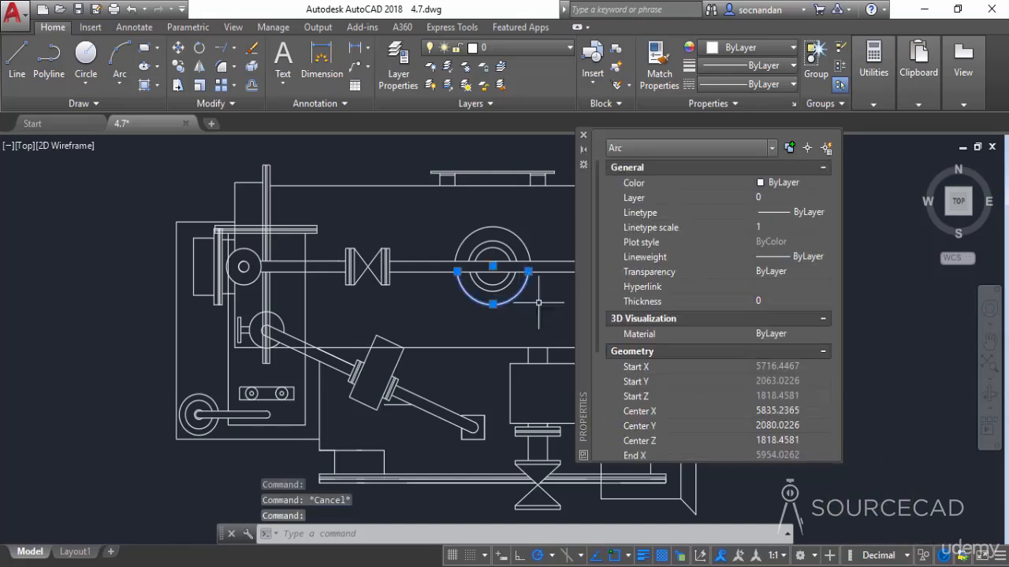
scroll(596, 315, down, 3)
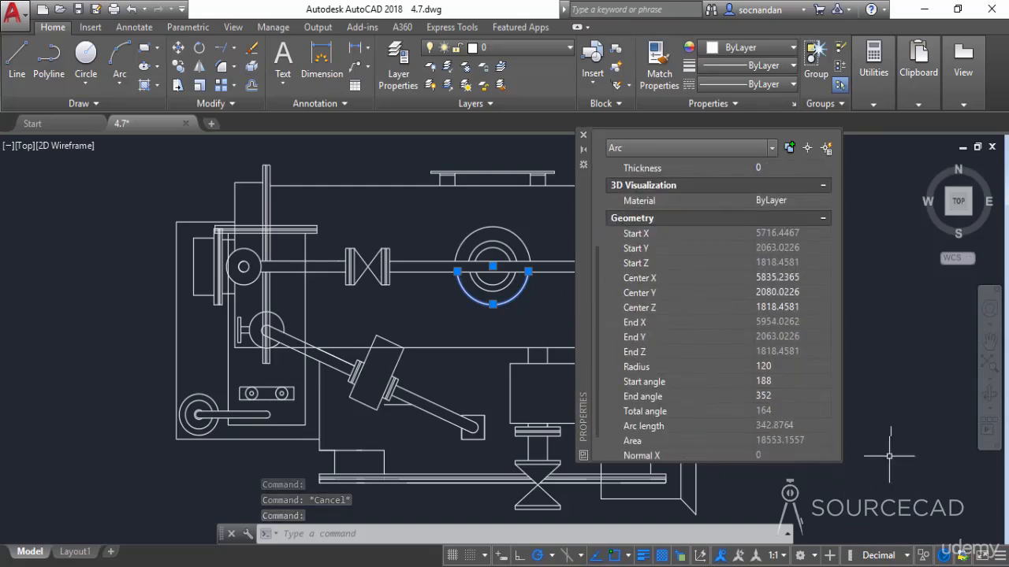
key(Escape)
Look over the available unit formats without changing the selection, and close the Properties palette
click(907, 556)
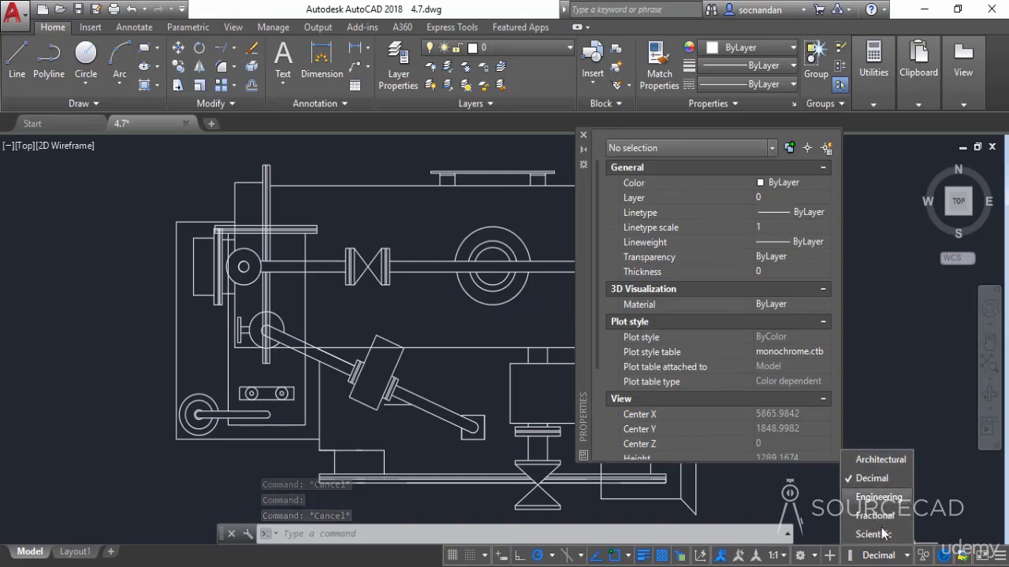
click(933, 507)
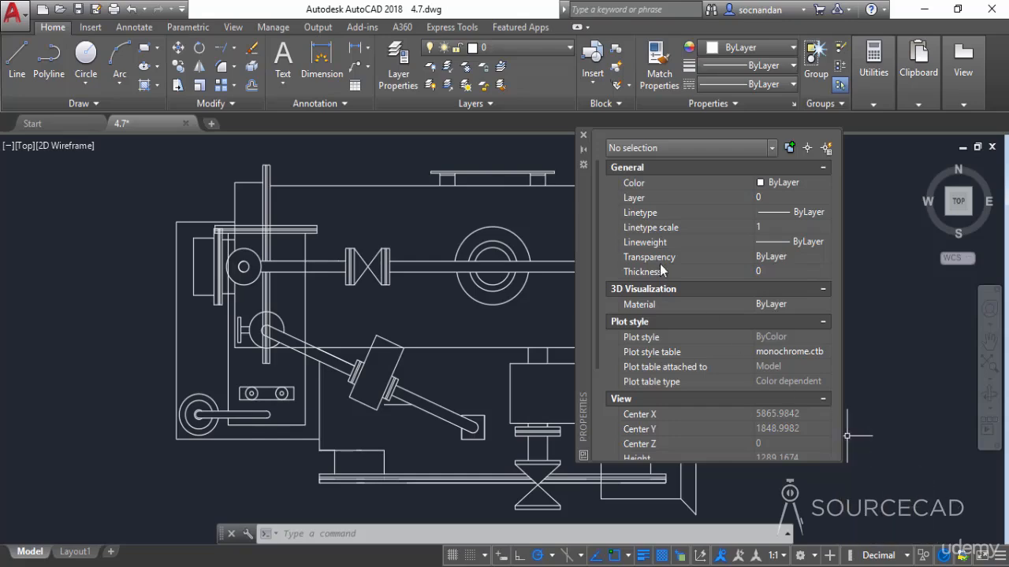
click(583, 135)
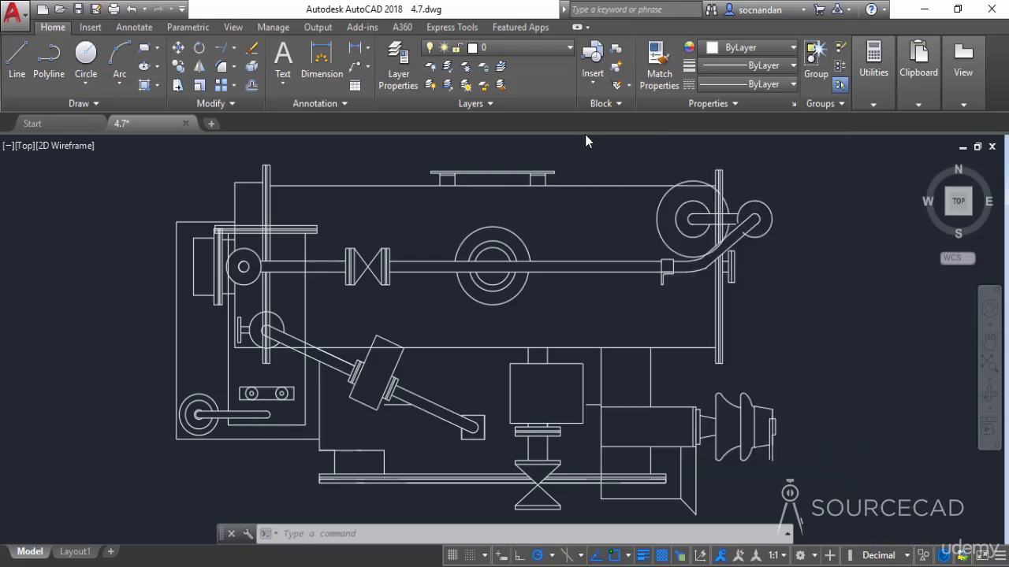
Remove the Units control from the status bar and add the Quick Properties control
click(1000, 555)
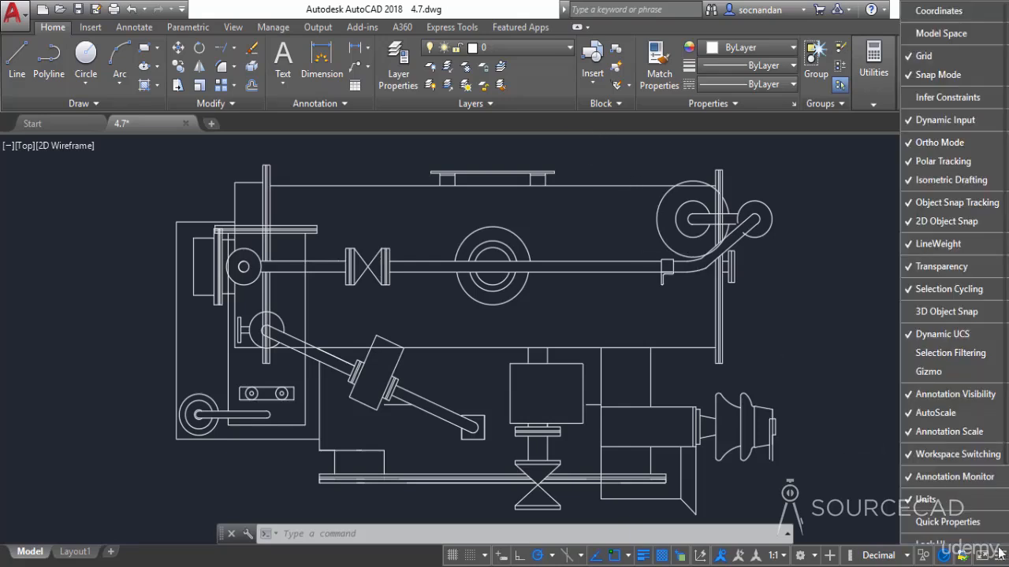
click(968, 505)
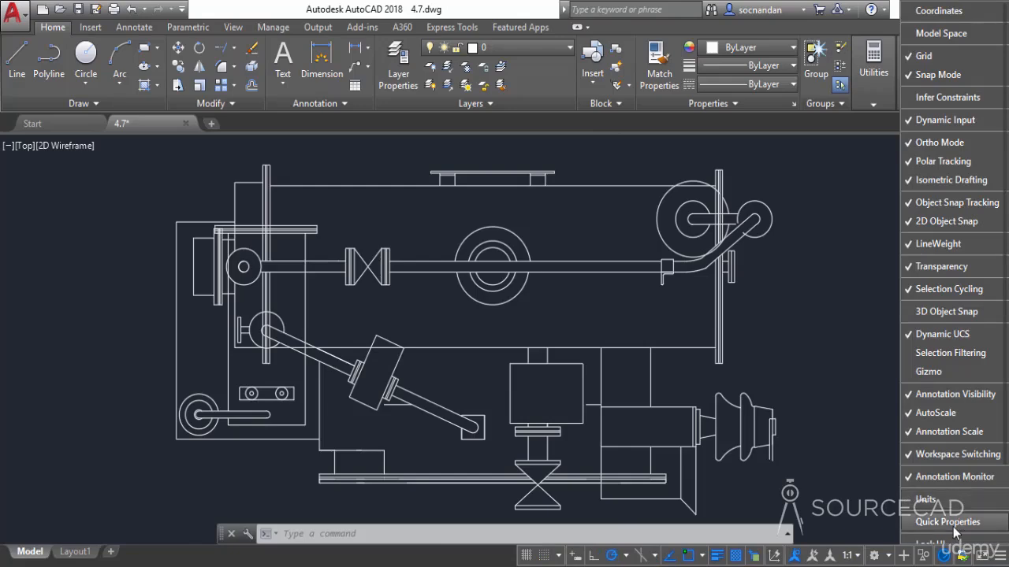
click(946, 522)
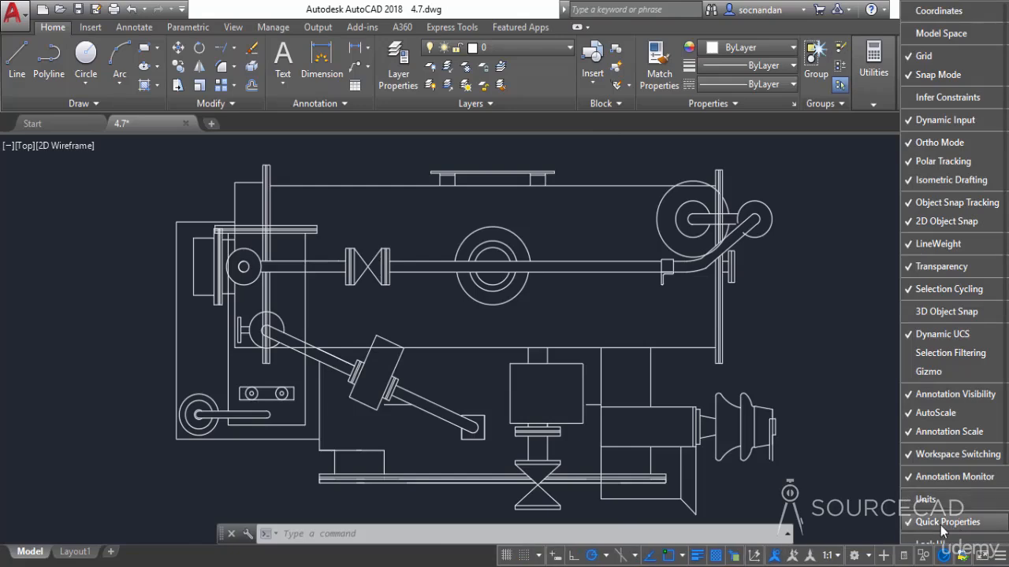
click(826, 493)
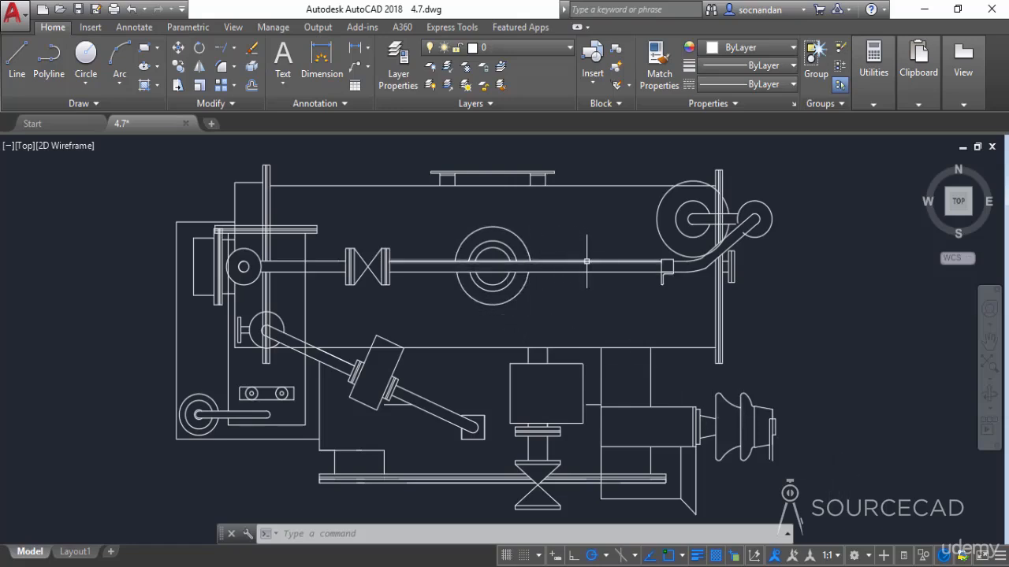
Turn on Quick Properties, view the quick properties of the central lower outer arc, and close their panel
click(904, 556)
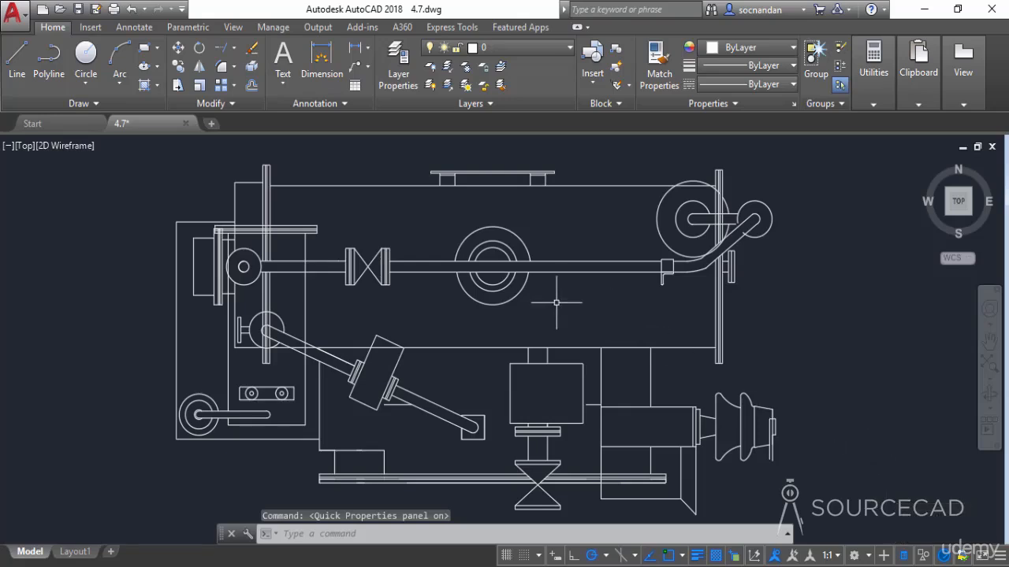
click(526, 284)
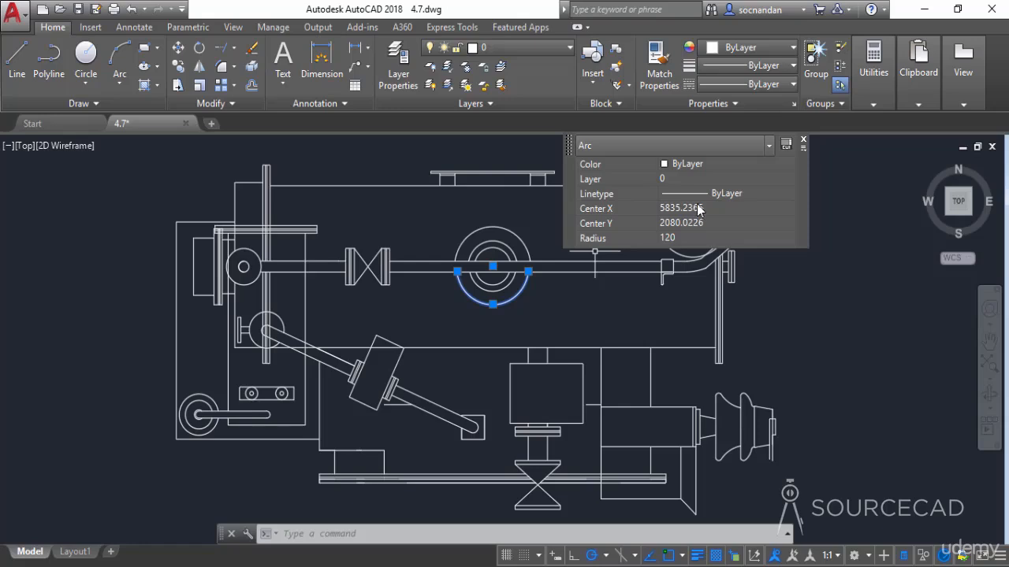
click(804, 142)
Remove the Quick Properties control from the status bar and deselect the central arc
click(995, 554)
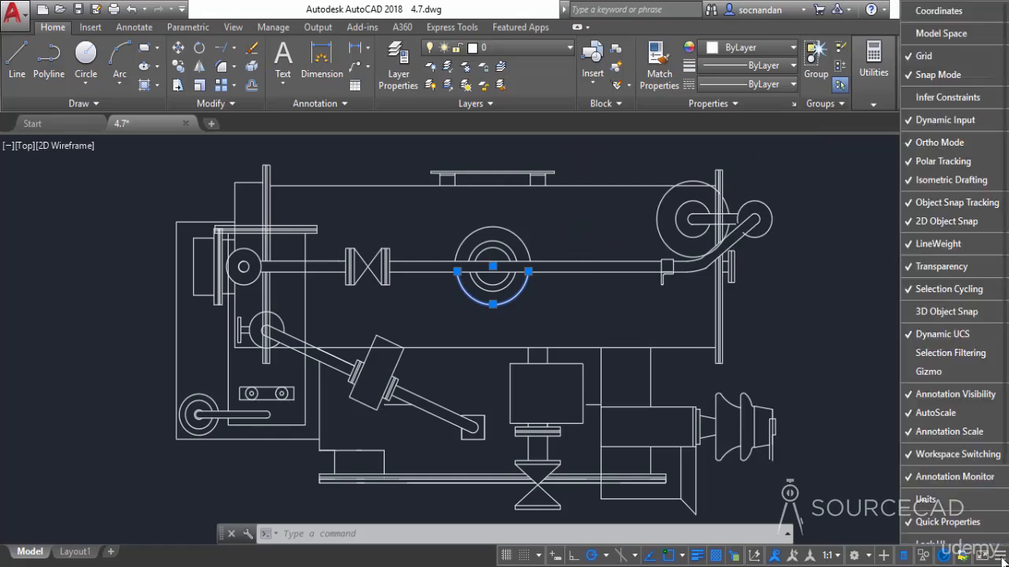
click(945, 523)
click(833, 412)
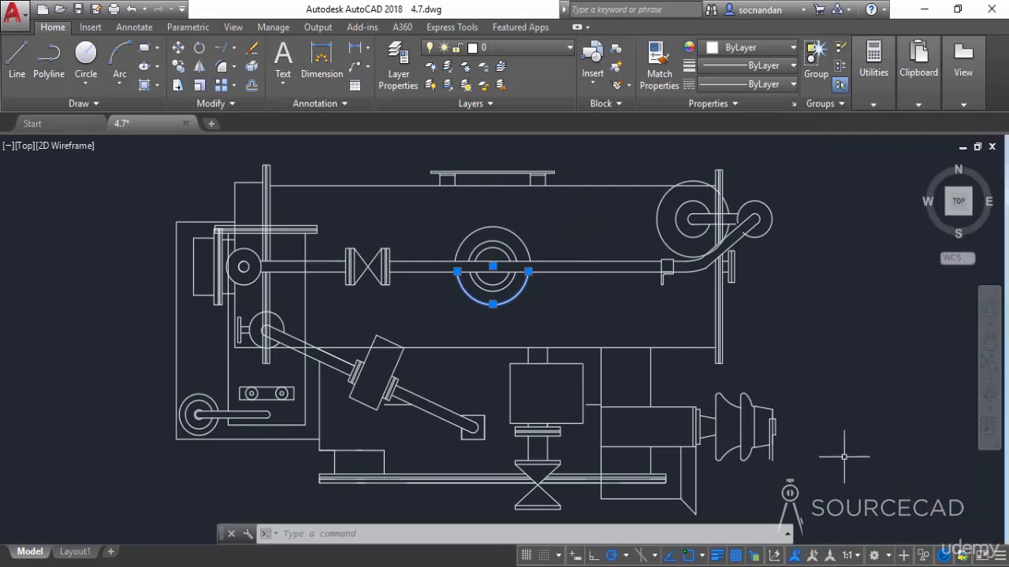
key(Escape)
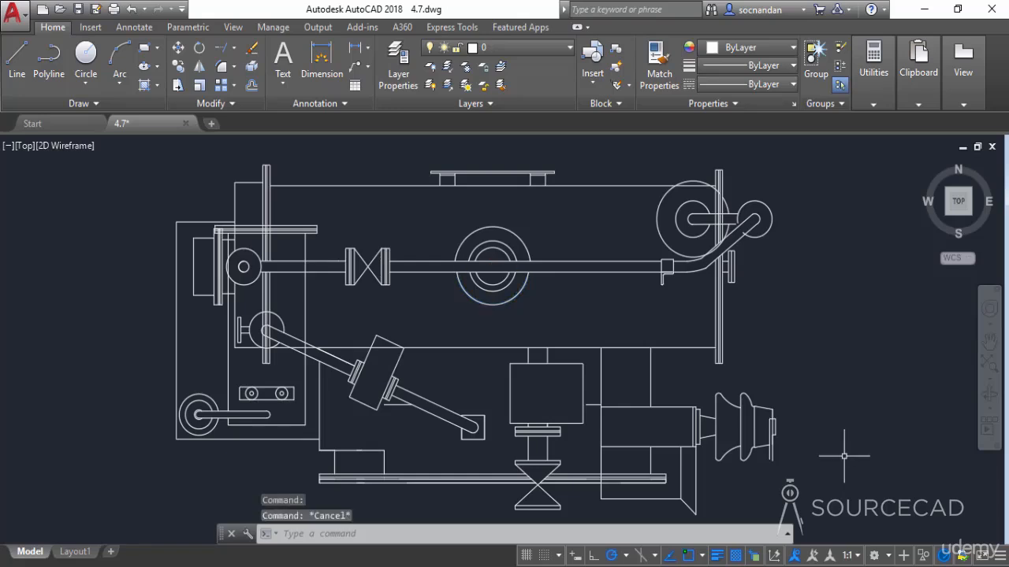